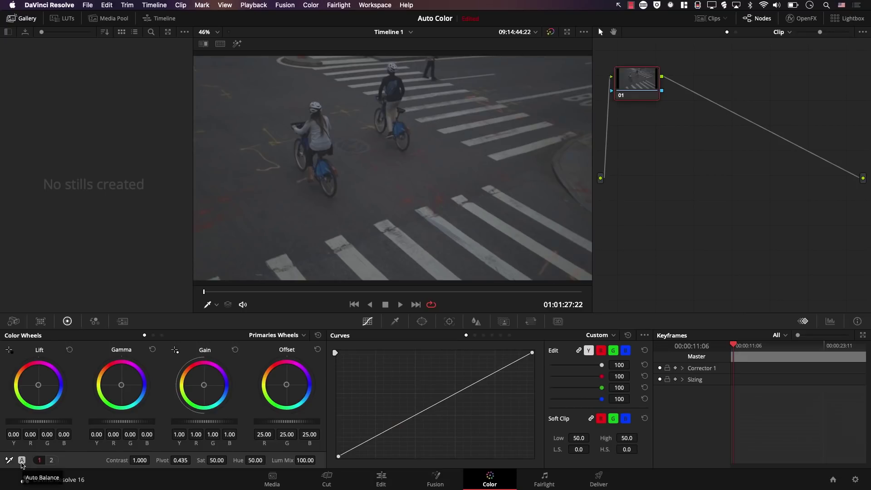
Auto-balance the cyclists clip, set Temp to 2200 and lower Contrast to 0.912.
left_click(22, 461)
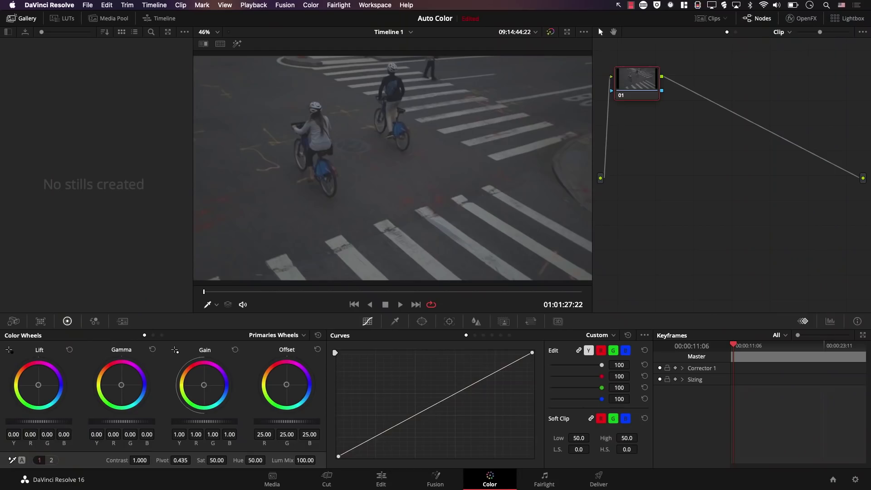
left_click(21, 462)
left_click(51, 460)
left_click(101, 461)
type("2200")
key("Return")
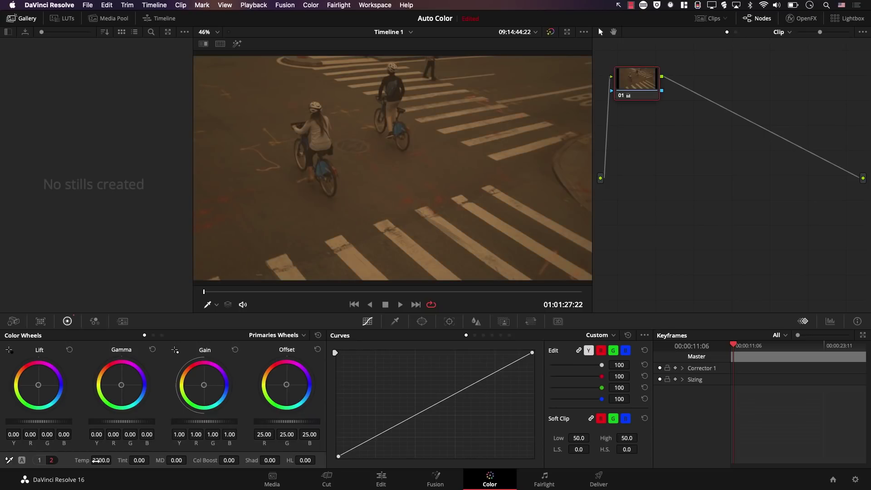
left_click(40, 460)
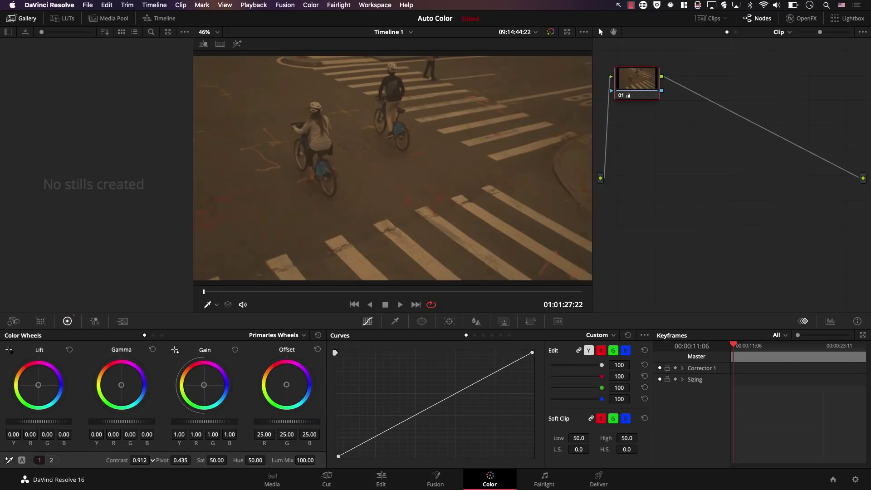
left_click_drag(138, 460, 154, 460)
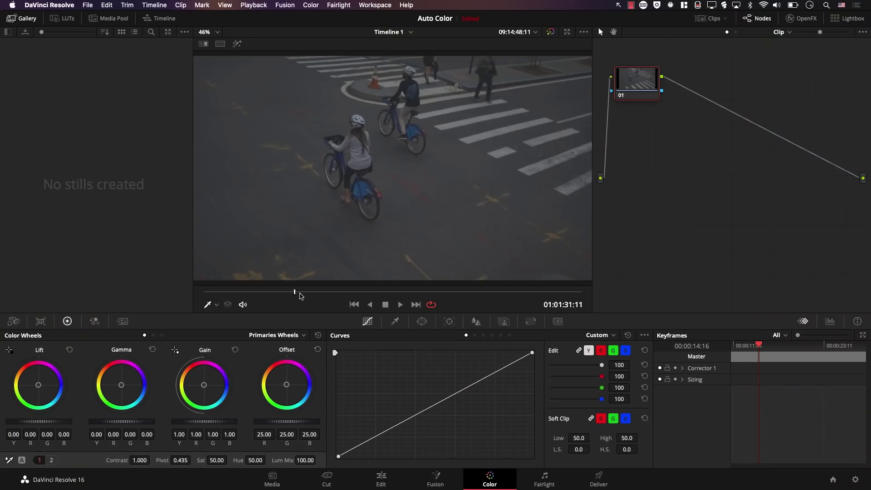
left_click_drag(297, 292, 217, 294)
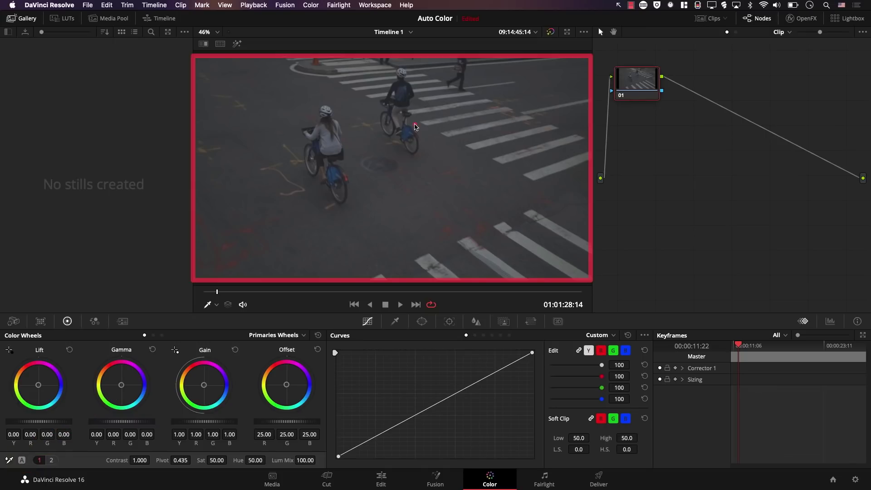
Auto colour-balance the cyclists clip and the brick towers clip.
mouse_move(336, 293)
left_mouse_down()
mouse_move(415, 300)
mouse_move(395, 299)
left_mouse_up()
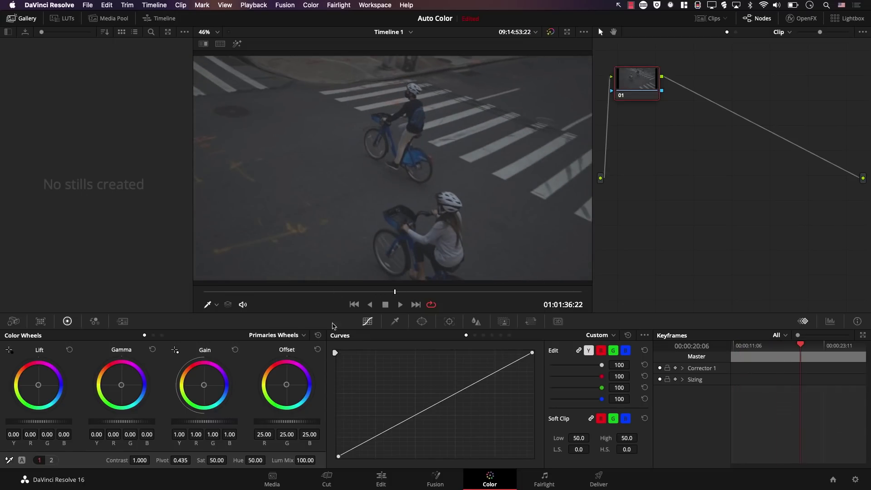
left_click(22, 460)
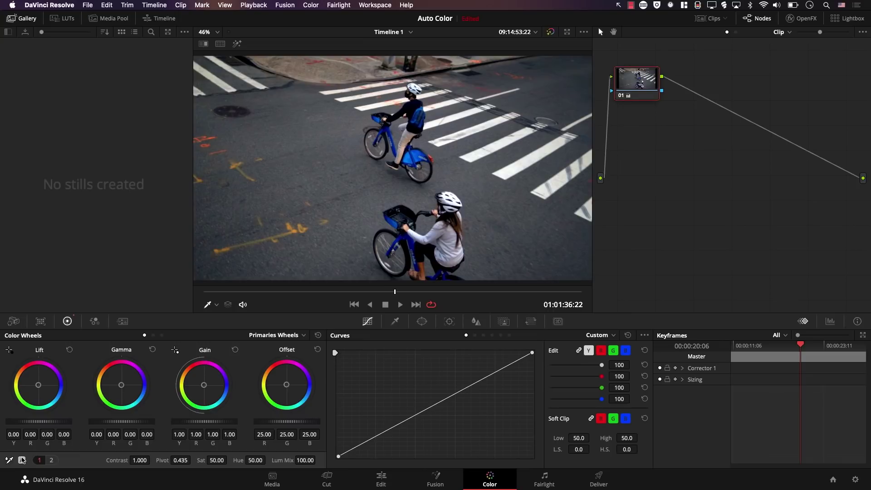
key("Up")
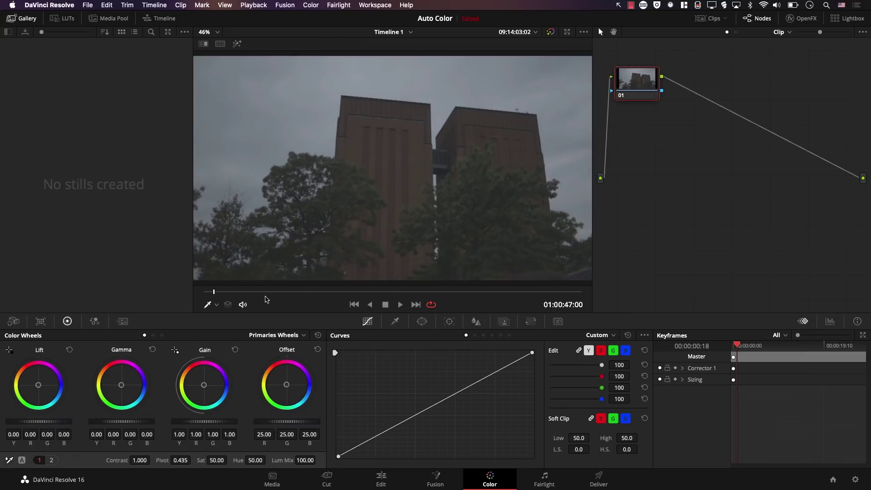
left_click_drag(250, 293, 364, 290)
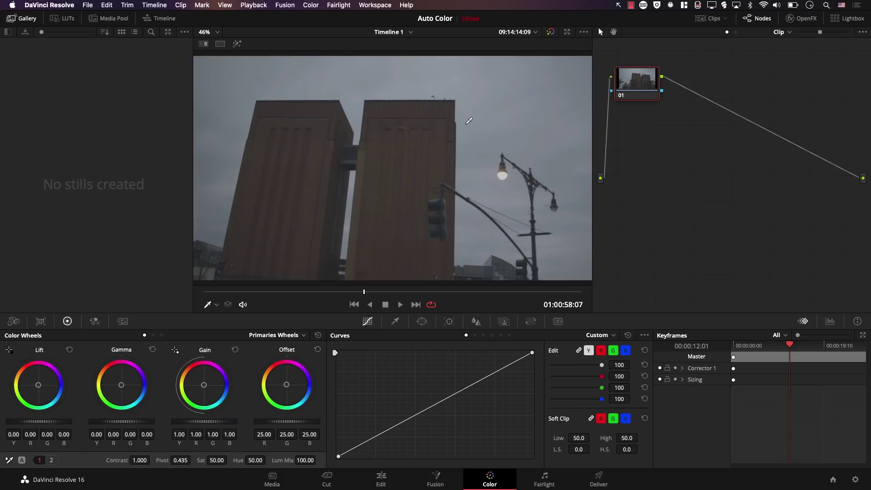
left_click(21, 461)
Bypass all grades to compare the towers with the original, then scrub to the Playwright clip.
left_click_drag(259, 292, 314, 292)
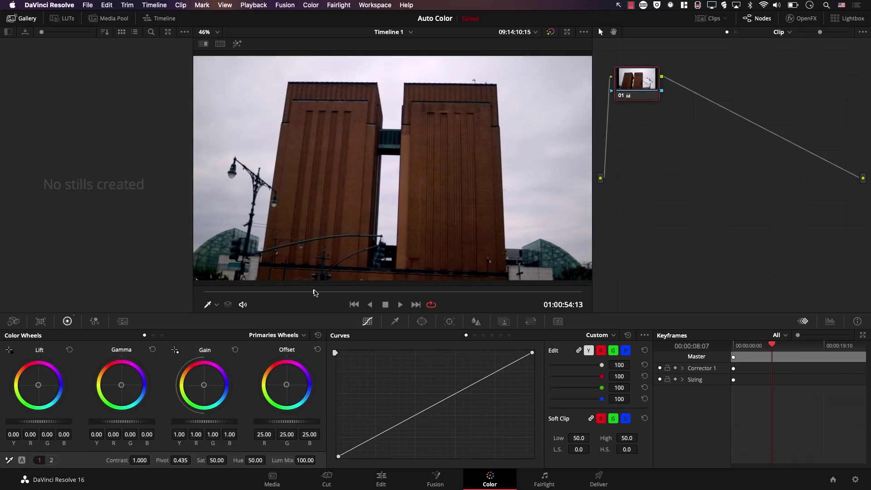
key("shift+d")
key("shift+d")
left_click_drag(316, 292, 237, 295)
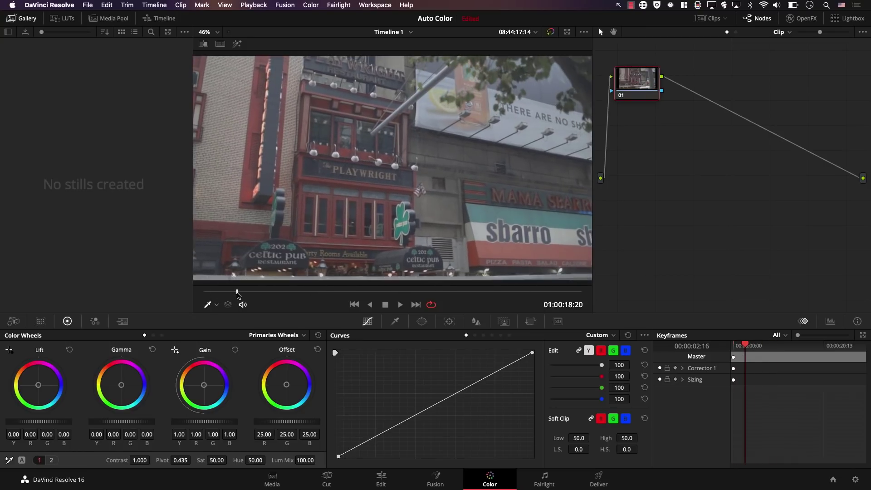
Auto-balance the Playwright street clip and scrub to the dark glass building clip.
left_click(22, 460)
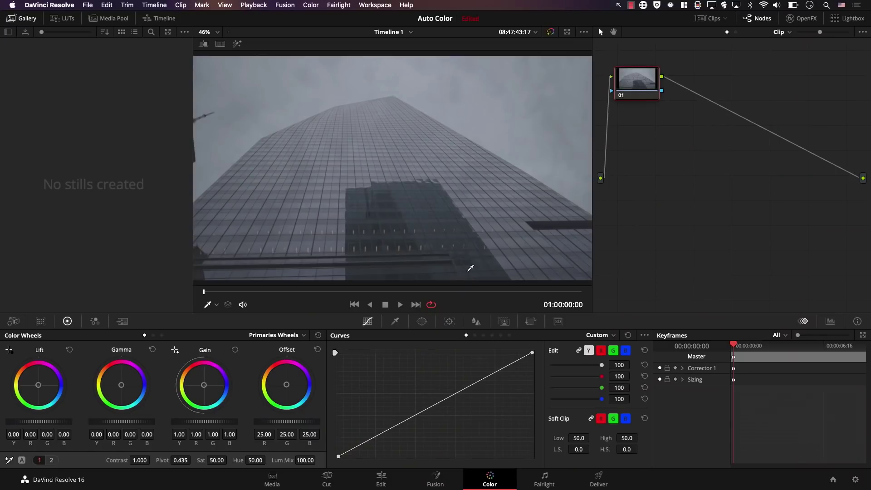
left_click_drag(206, 293, 255, 295)
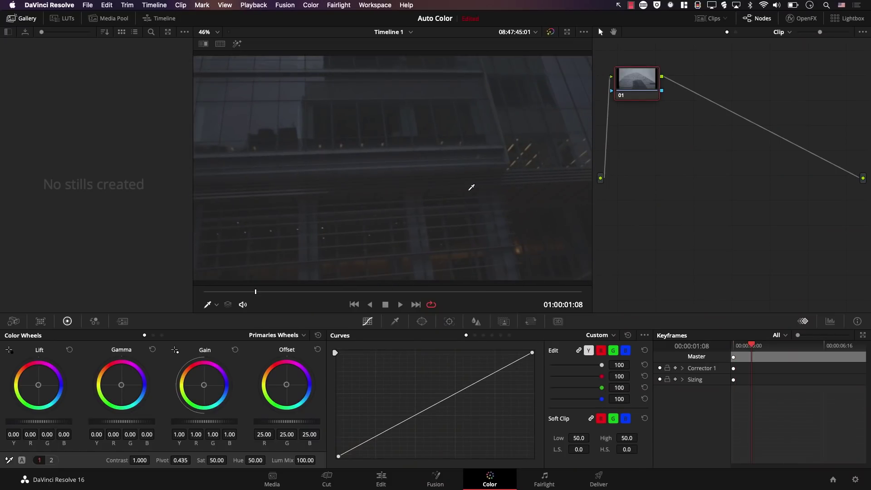
Auto-balance the dark glass building, overexposed skyscraper and street corner clips in turn.
left_click(22, 460)
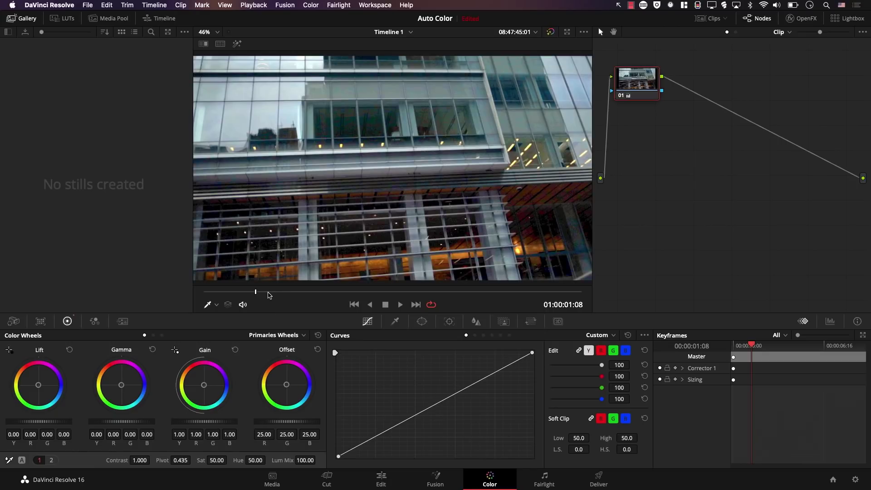
left_click_drag(255, 295, 202, 294)
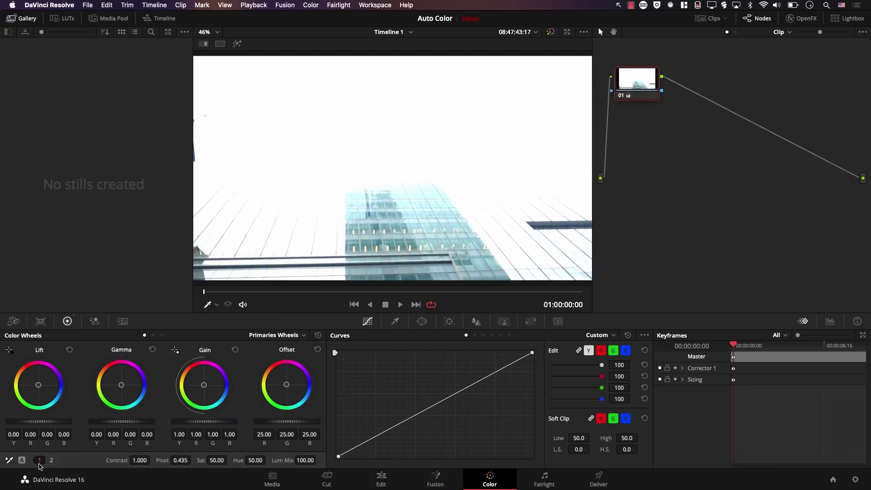
left_click(21, 461)
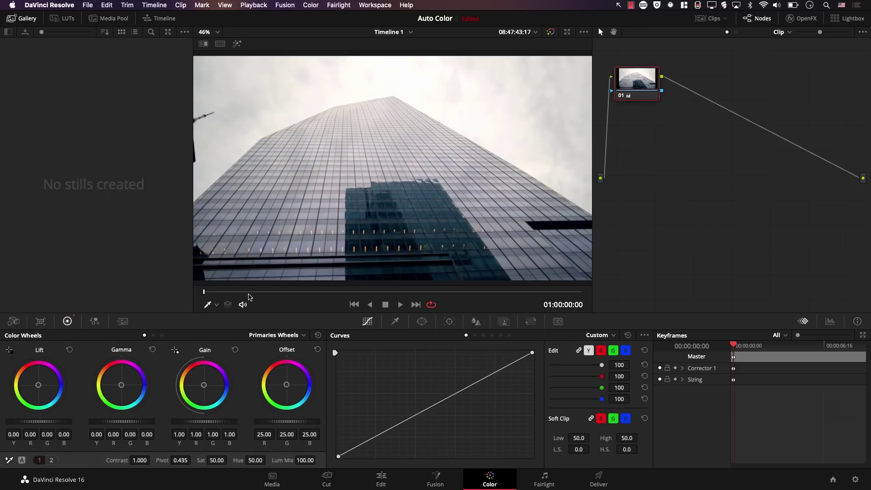
left_click_drag(249, 293, 305, 294)
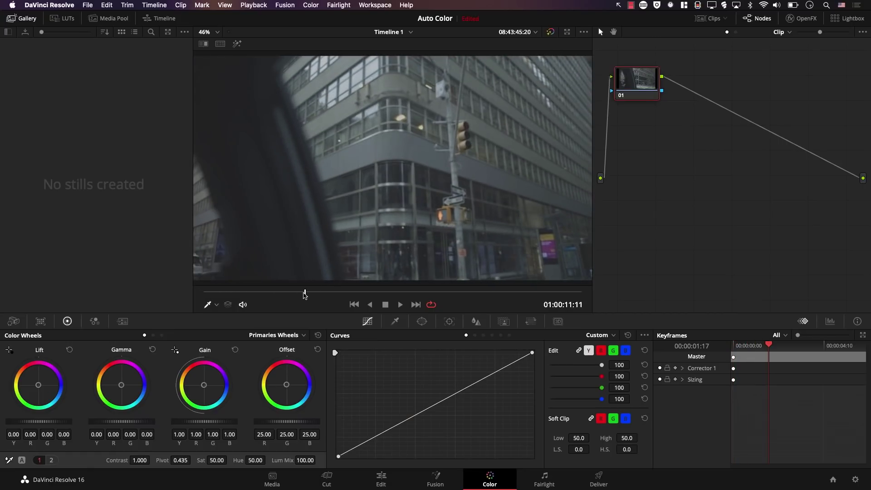
left_click(22, 461)
Toggle off and reapply Auto Balance on node 01 of the street-corner shot.
left_click_drag(304, 292, 412, 289)
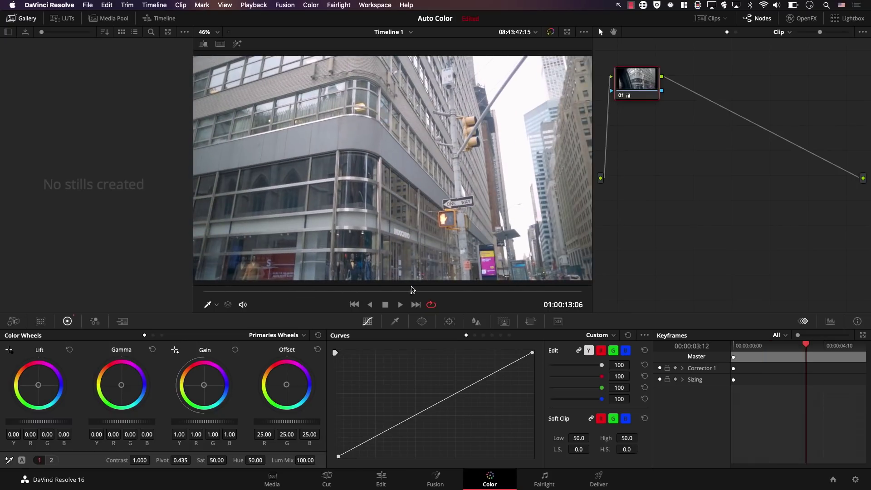
left_click(21, 461)
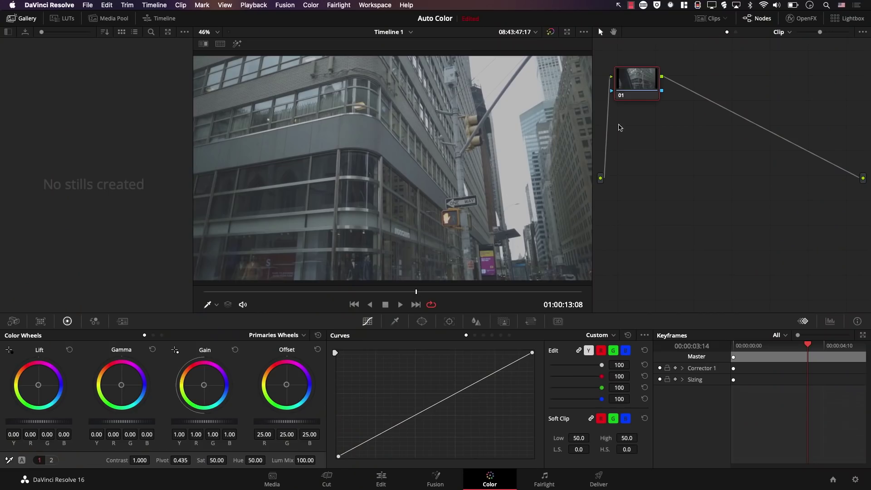
left_click(22, 460)
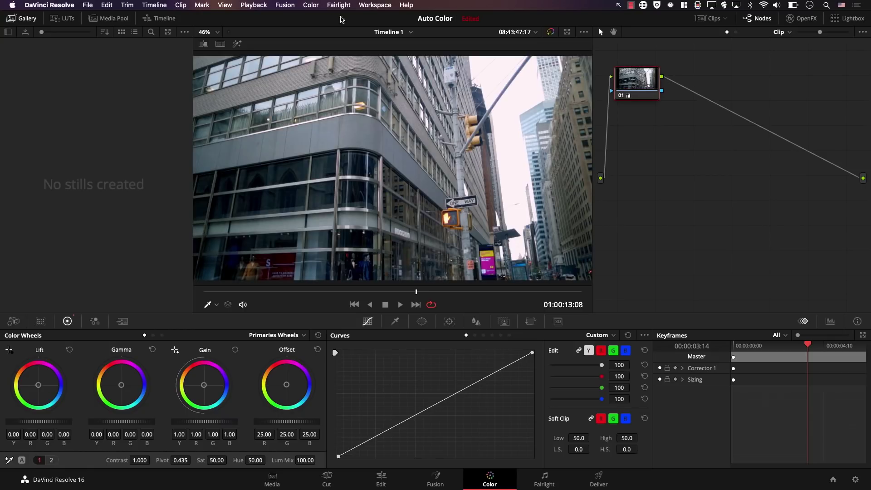
Add serial node 02 after node 01 via Color > Nodes and auto-balance it.
left_click(313, 5)
mouse_move(409, 15)
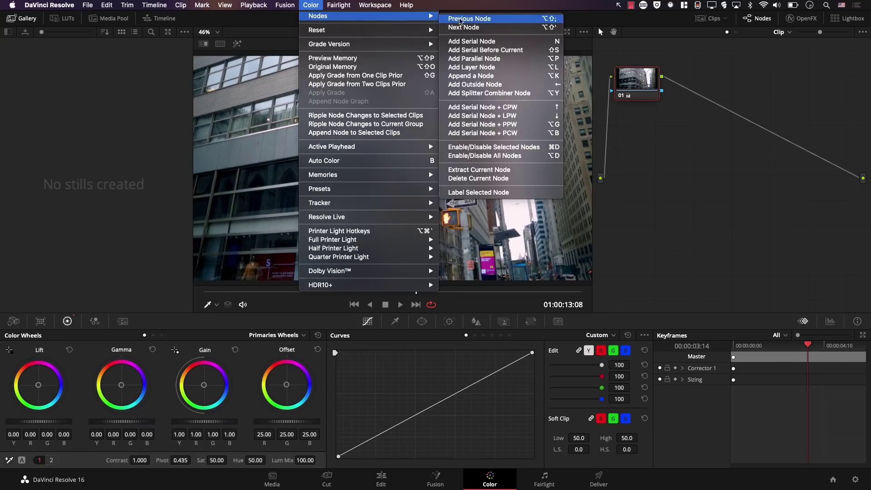
left_click(487, 43)
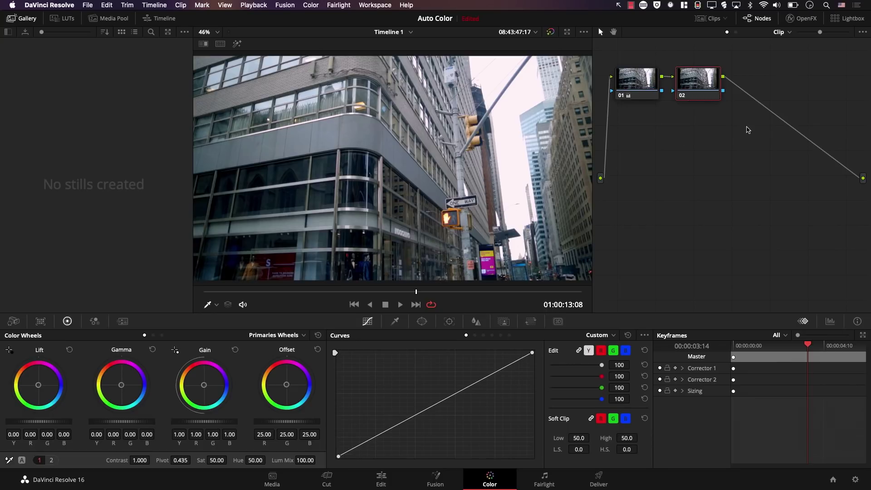
left_click(21, 460)
left_click_drag(245, 292, 416, 292)
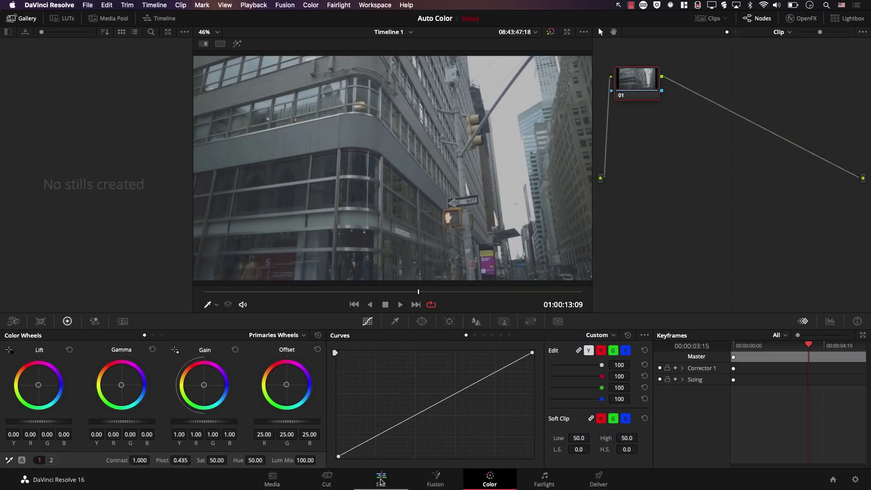
Switch to the Edit page and scrub Timeline 1 to the Playwright clip.
left_click(381, 479)
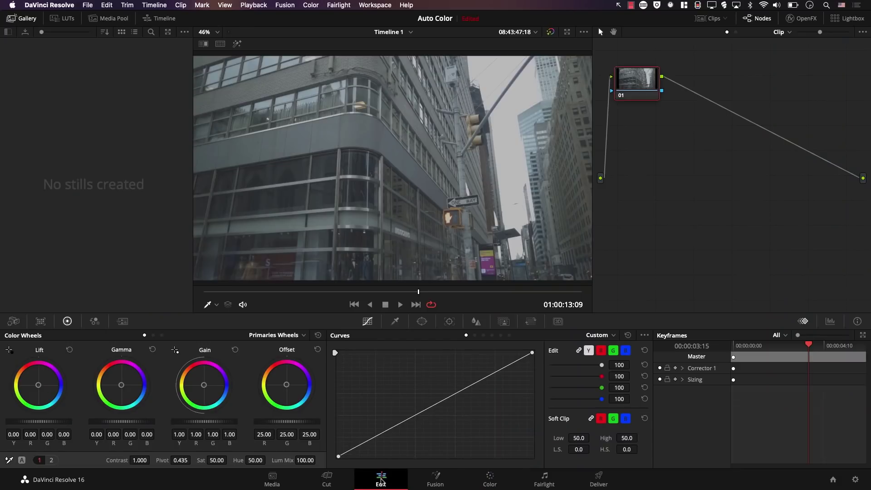
left_click_drag(415, 275, 516, 264)
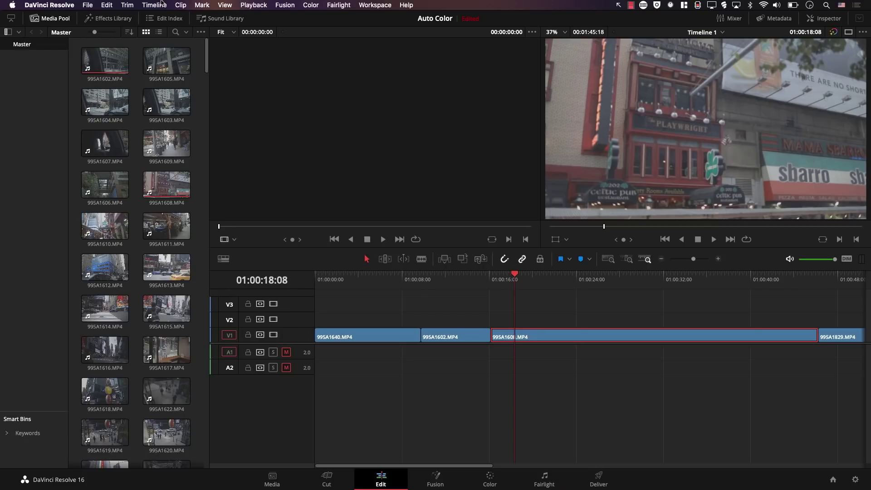
left_click(49, 6)
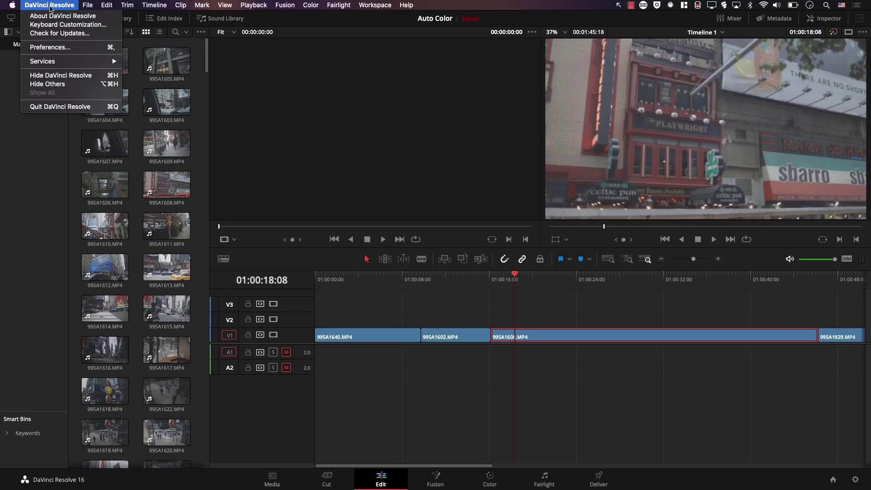
left_click(49, 32)
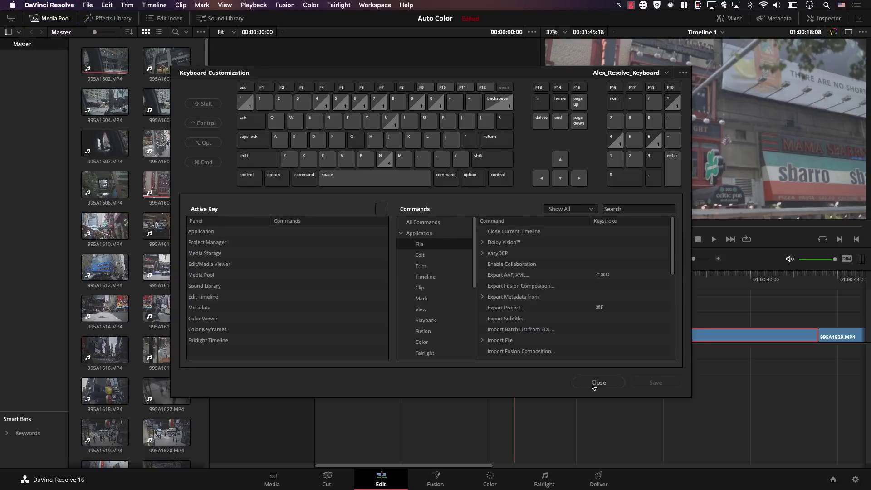
left_click(596, 384)
left_click_drag(354, 276, 533, 275)
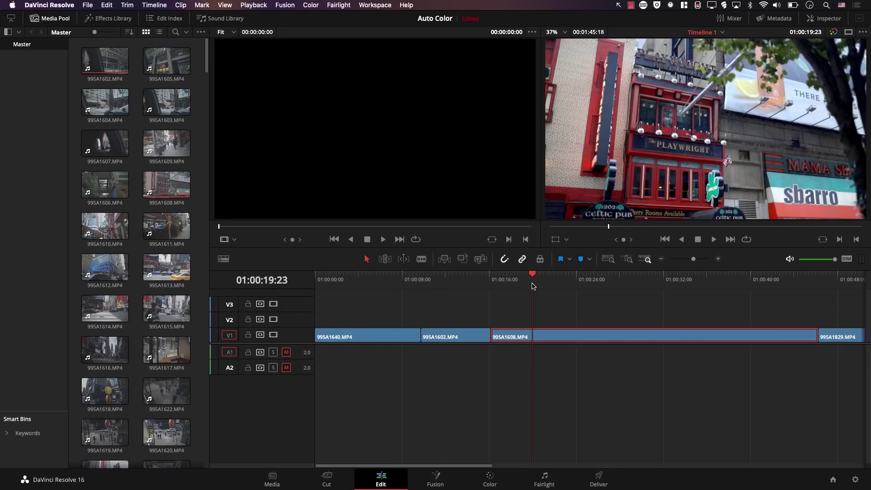
scroll(719, 286, "right", 5)
Scrub the Edit timeline over to the Playwright storefront clip.
left_click_drag(693, 275, 753, 274)
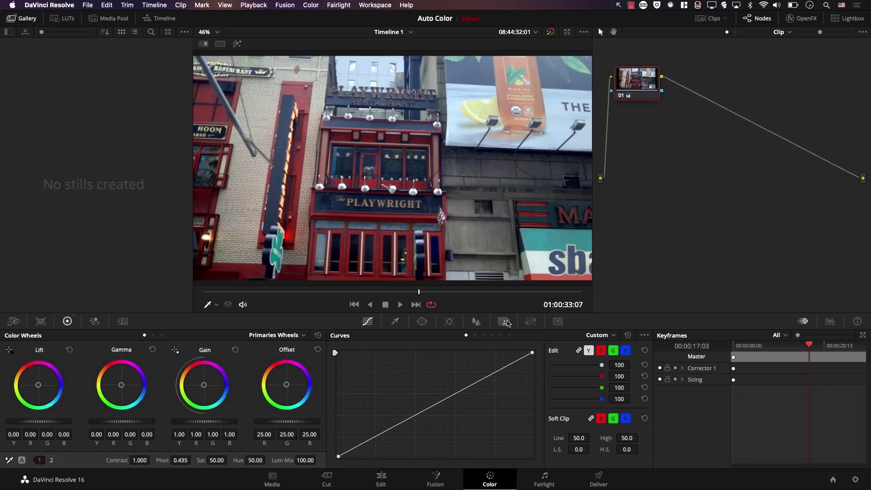
Open the Key palette and sweep node 01's Key Output Gain down to 0 and back.
left_click(504, 321)
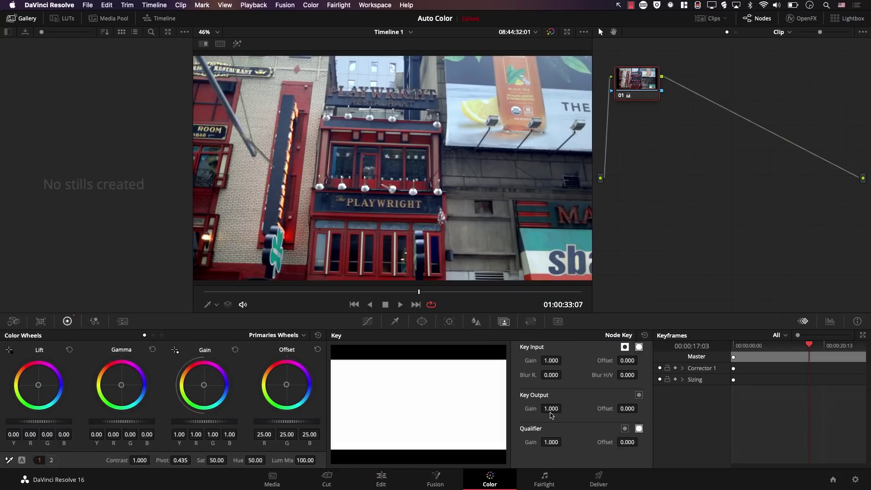
left_click_drag(552, 408, 531, 408)
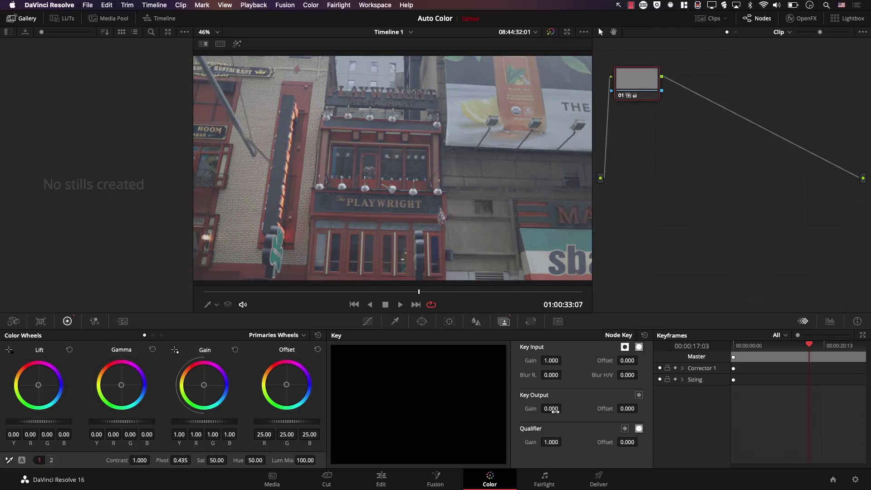
mouse_move(556, 409)
left_mouse_down()
mouse_move(577, 408)
mouse_move(567, 408)
left_mouse_up()
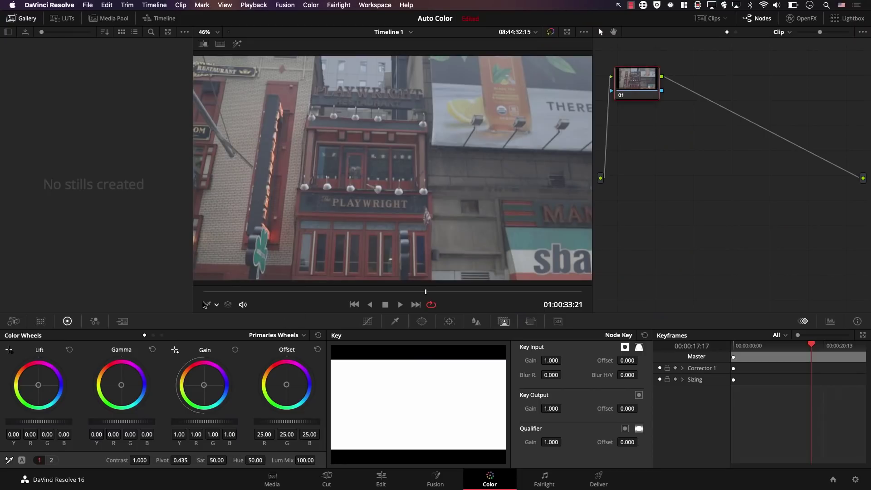
Auto-balance the Playwright shot, then on new serial node 02 set Gamma -0.11 and Sat 32.
left_click(23, 461)
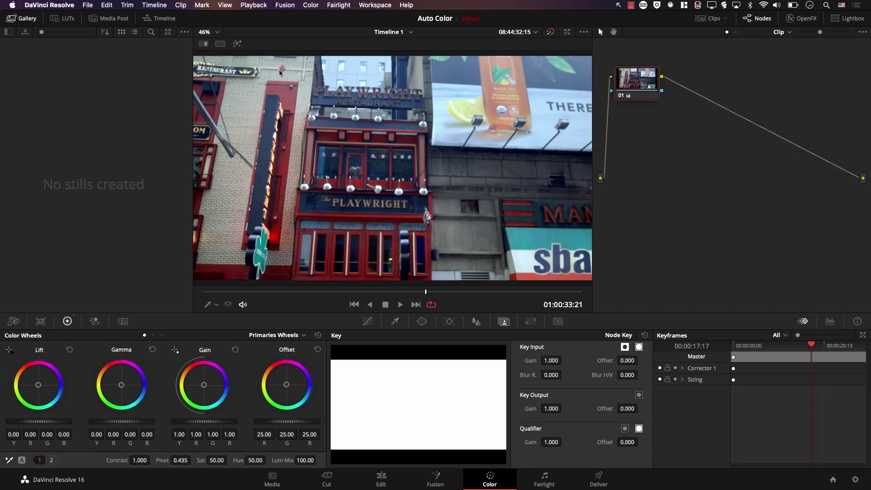
left_click(310, 5)
mouse_move(386, 16)
left_click(484, 42)
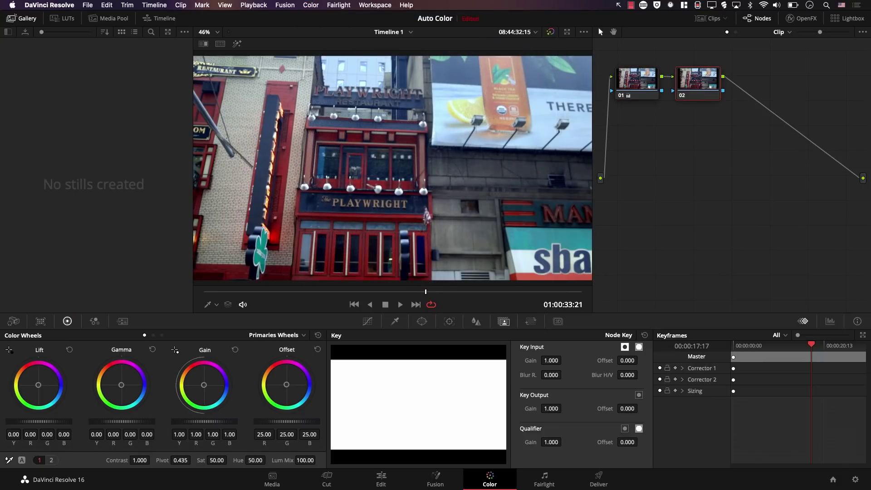
left_click_drag(146, 423, 144, 423)
left_click_drag(217, 460, 220, 461)
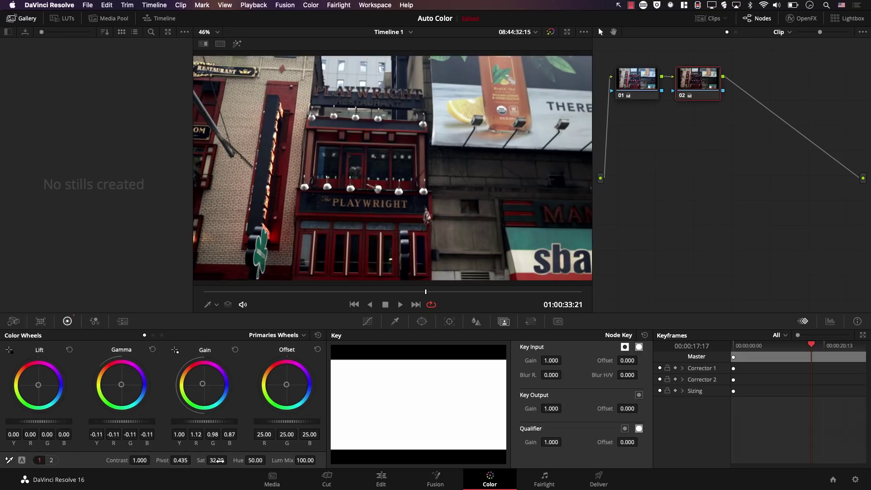